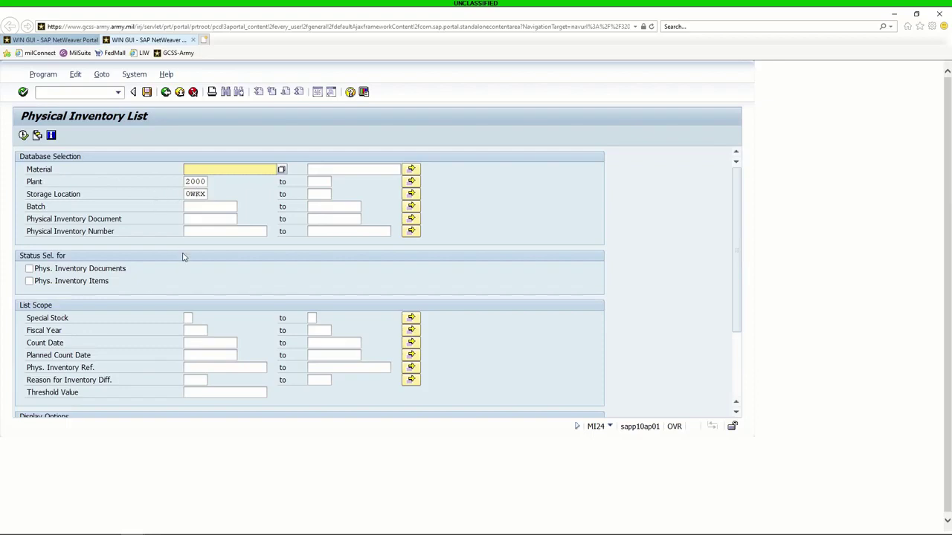
Step: Run the MI24 list, review document 103585720's count history, then return to the list
{"action": "left_click", "coordinate": [23, 134]}
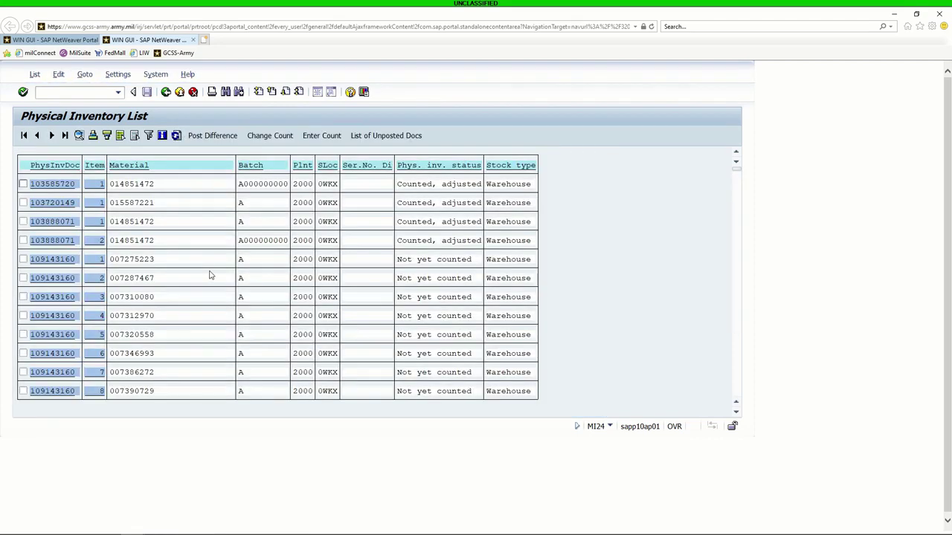
{"action": "left_click", "coordinate": [71, 185]}
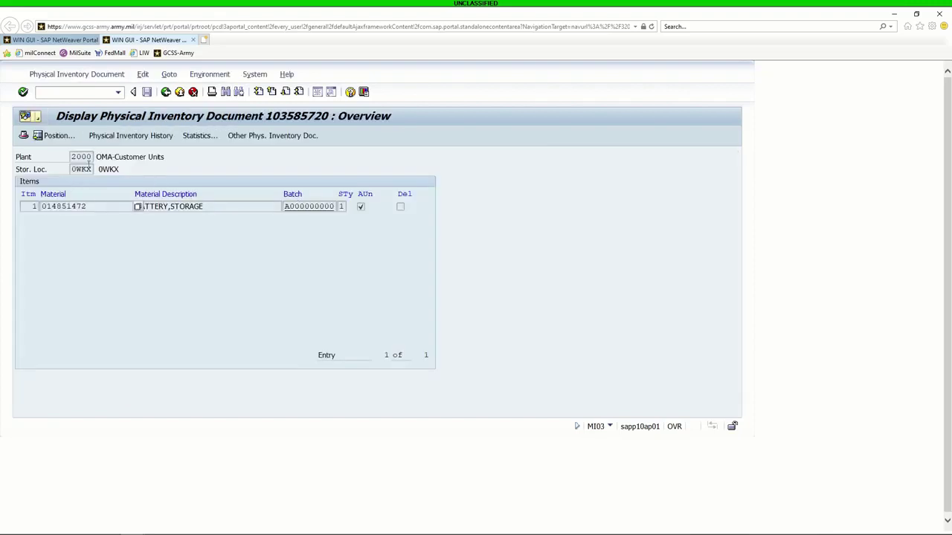
{"action": "left_click", "coordinate": [149, 137]}
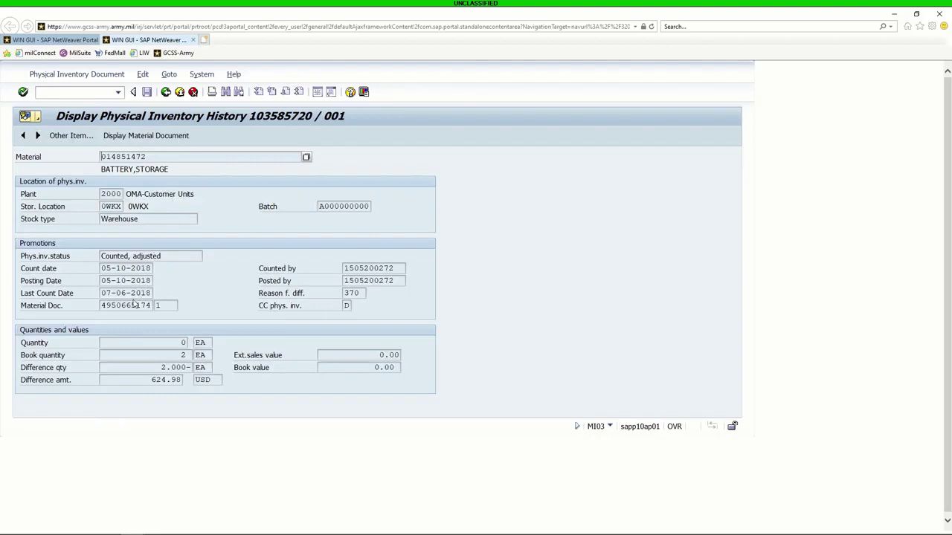
{"action": "left_click", "coordinate": [165, 91]}
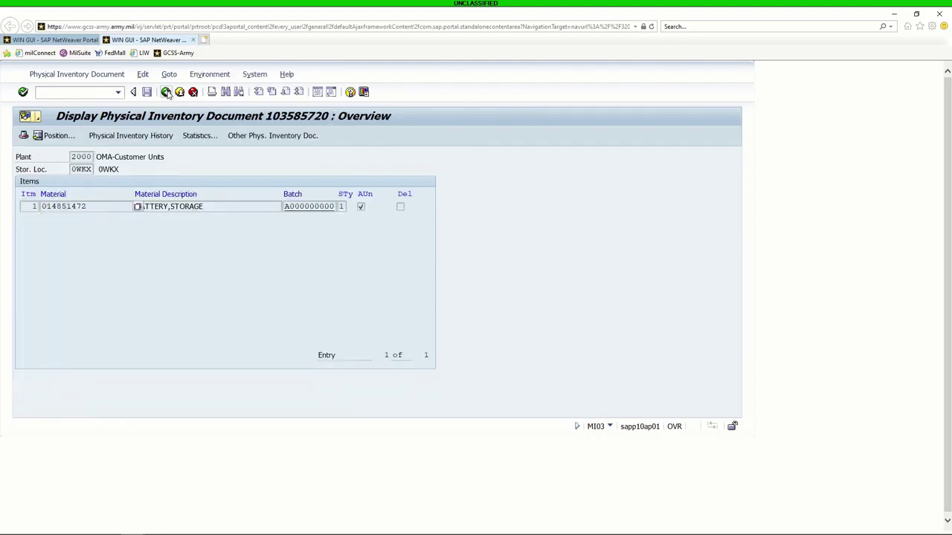
{"action": "left_click", "coordinate": [166, 92]}
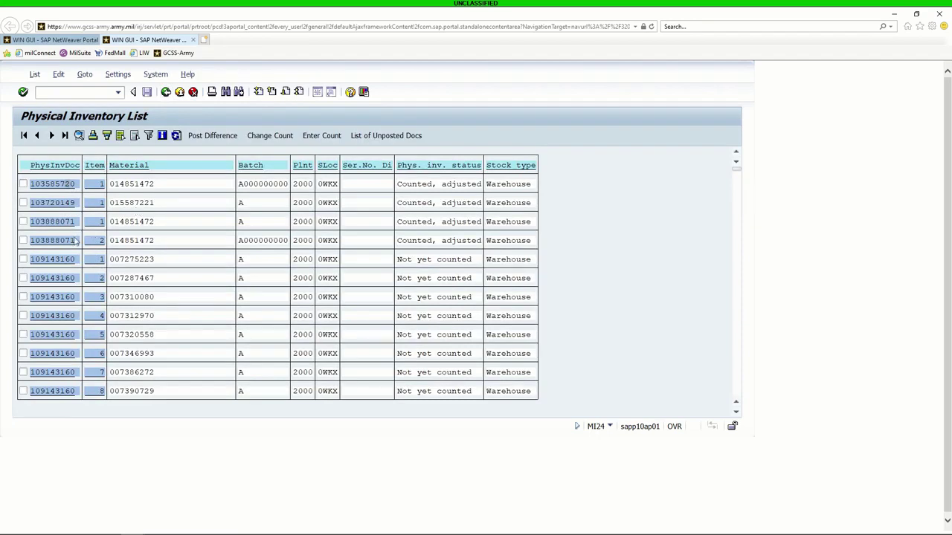
{"action": "left_click", "coordinate": [70, 280]}
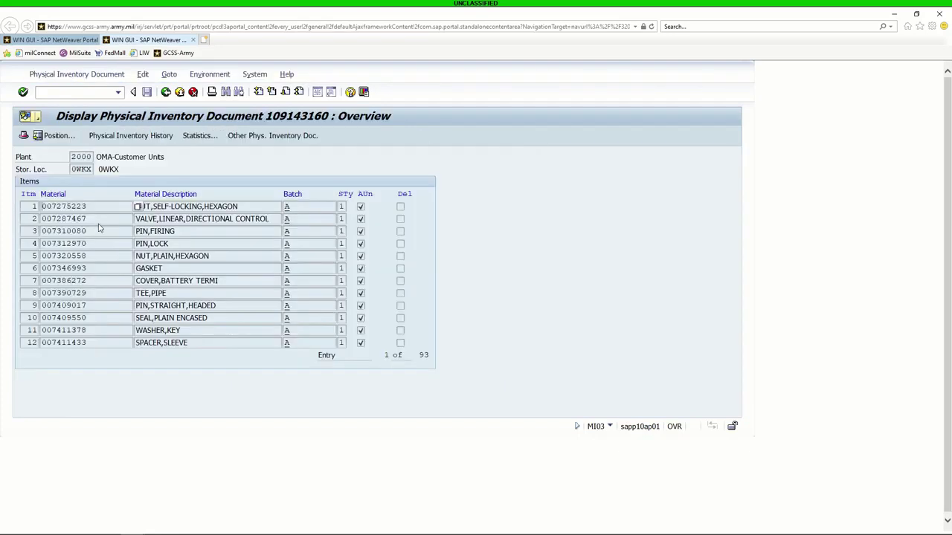
{"action": "left_click", "coordinate": [125, 139]}
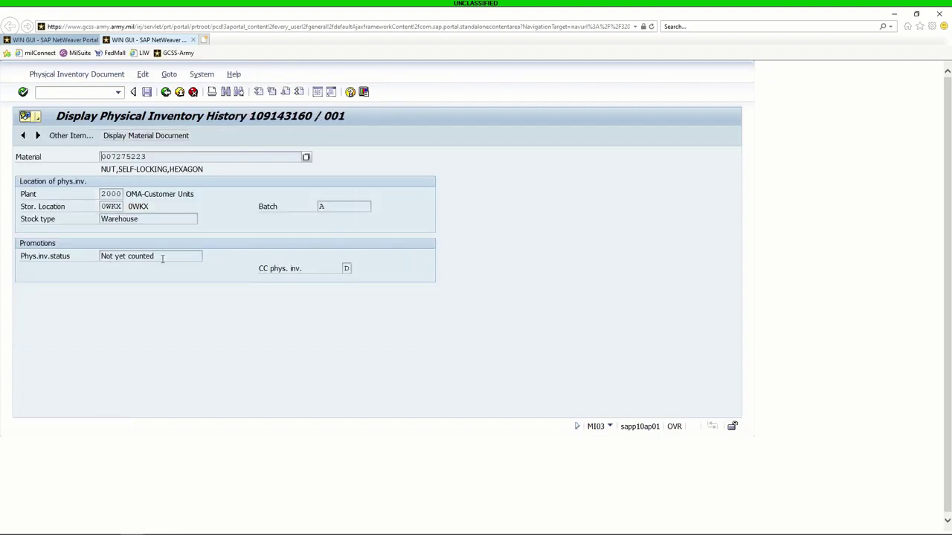
{"action": "left_click", "coordinate": [166, 91]}
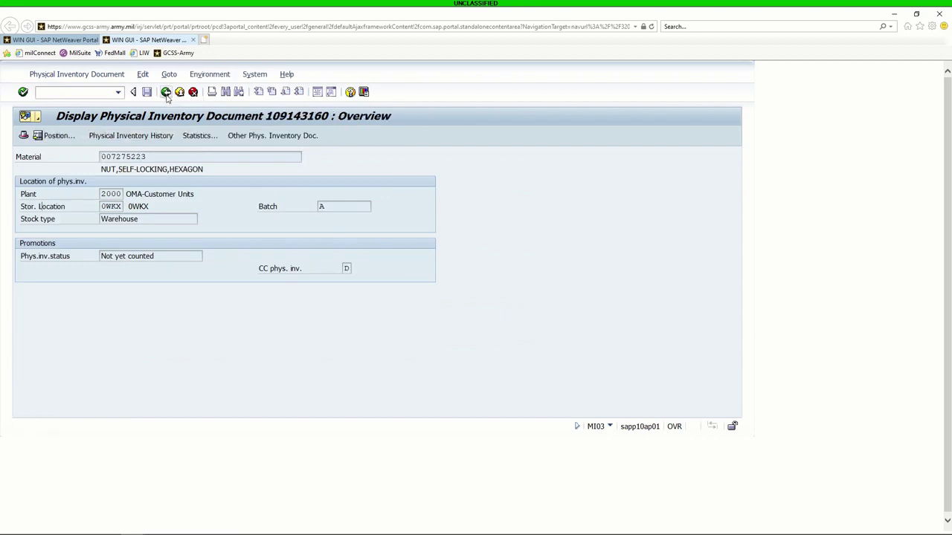
{"action": "left_click", "coordinate": [166, 91]}
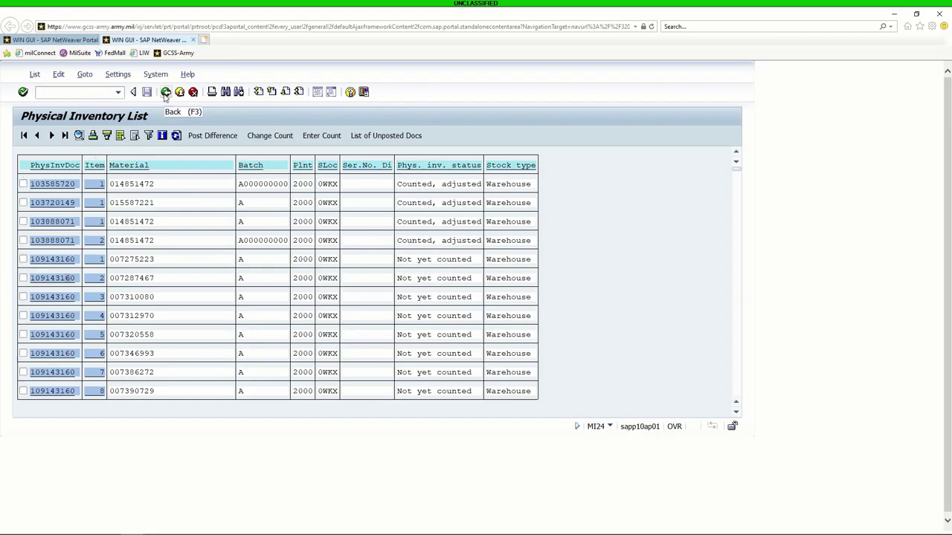
Step: Select all list rows except the two counted ones and open document 109143160 for changing
{"action": "left_click", "coordinate": [120, 136]}
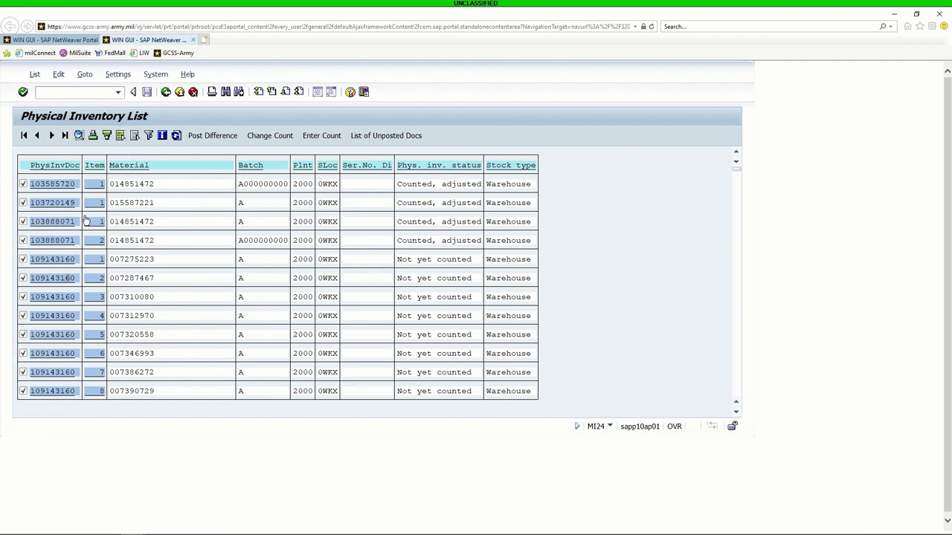
{"action": "left_click", "coordinate": [24, 203]}
{"action": "left_click", "coordinate": [23, 222]}
{"action": "left_click", "coordinate": [117, 74]}
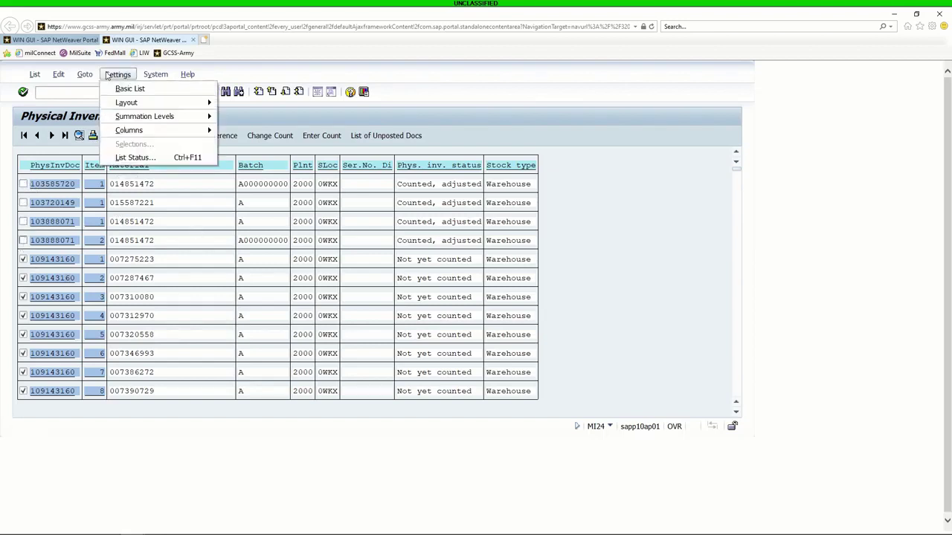
{"action": "left_click", "coordinate": [87, 76]}
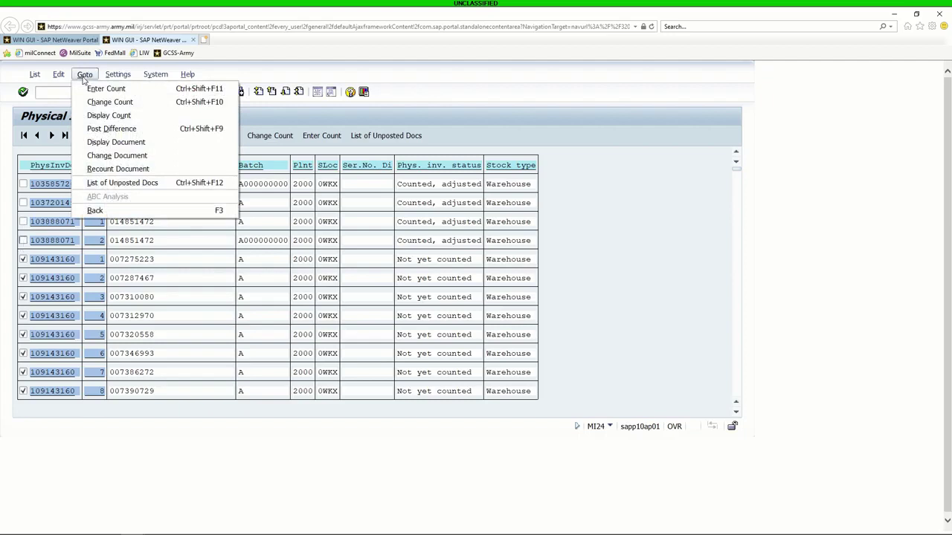
{"action": "left_click", "coordinate": [106, 156]}
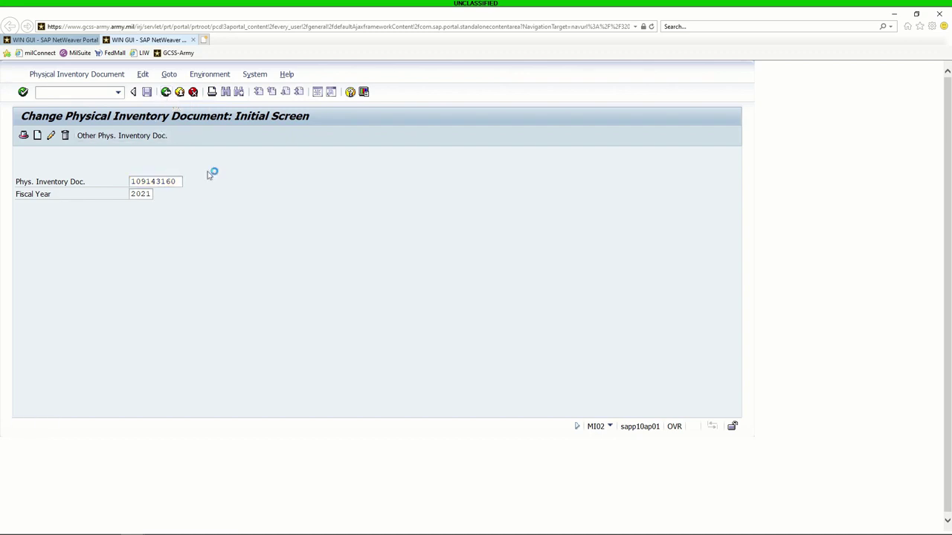
Step: Step the document number through 109143162 to 109143170 on the change screen and submit
{"action": "left_click", "coordinate": [178, 181]}
{"action": "key", "text": "BackSpace"}
{"action": "type", "text": "2"}
{"action": "left_click", "coordinate": [179, 181]}
{"action": "key", "text": "BackSpace"}
{"action": "type", "text": "3"}
{"action": "left_click", "coordinate": [178, 181]}
{"action": "key", "text": "BackSpace"}
{"action": "type", "text": "4"}
{"action": "key", "text": "BackSpace"}
{"action": "type", "text": "5"}
{"action": "key", "text": "BackSpace"}
{"action": "type", "text": "6"}
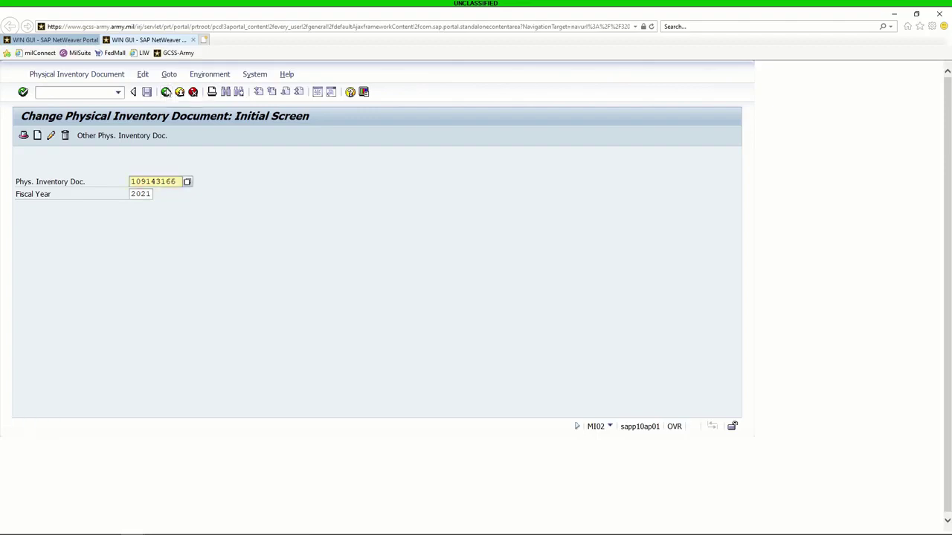
{"action": "key", "text": "BackSpace"}
{"action": "type", "text": "7"}
{"action": "key", "text": "BackSpace"}
{"action": "type", "text": "8"}
{"action": "key", "text": "BackSpace"}
{"action": "type", "text": "9"}
{"action": "key", "text": "BackSpace"}
{"action": "key", "text": "BackSpace"}
{"action": "type", "text": "70"}
{"action": "key", "text": "Return"}
Step: Step through documents 109143171 to 109143176, then go back to the Physical Inventory List
{"action": "key", "text": "BackSpace"}
{"action": "type", "text": "1"}
{"action": "key", "text": "BackSpace"}
{"action": "type", "text": "2"}
{"action": "key", "text": "BackSpace"}
{"action": "type", "text": "3"}
{"action": "key", "text": "BackSpace"}
{"action": "type", "text": "4"}
{"action": "key", "text": "BackSpace"}
{"action": "type", "text": "5"}
{"action": "key", "text": "BackSpace"}
{"action": "type", "text": "6"}
{"action": "left_click", "coordinate": [167, 92]}
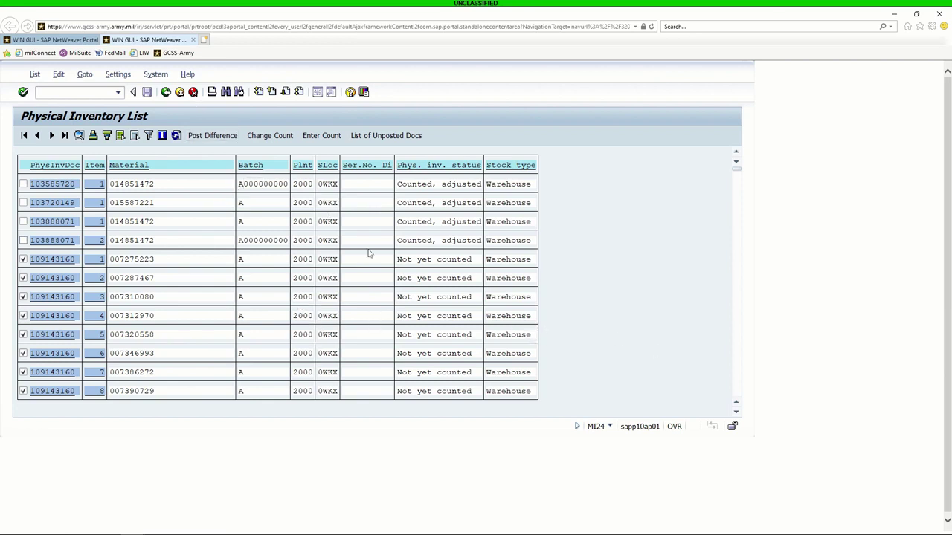
Step: Return to the selection screen and clear the physical inventory document criterion
{"action": "left_click", "coordinate": [166, 91]}
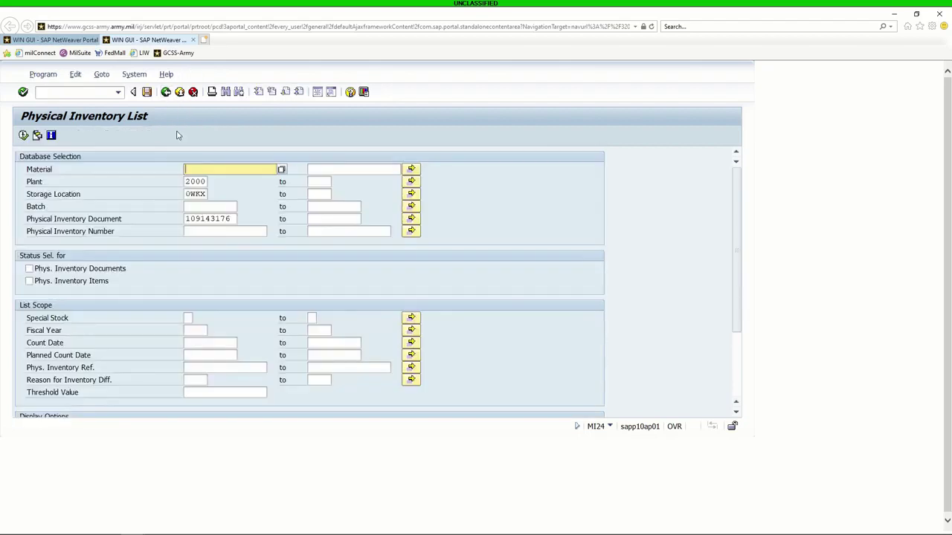
{"action": "left_click_drag", "start_coordinate": [233, 218], "coordinate": [172, 215]}
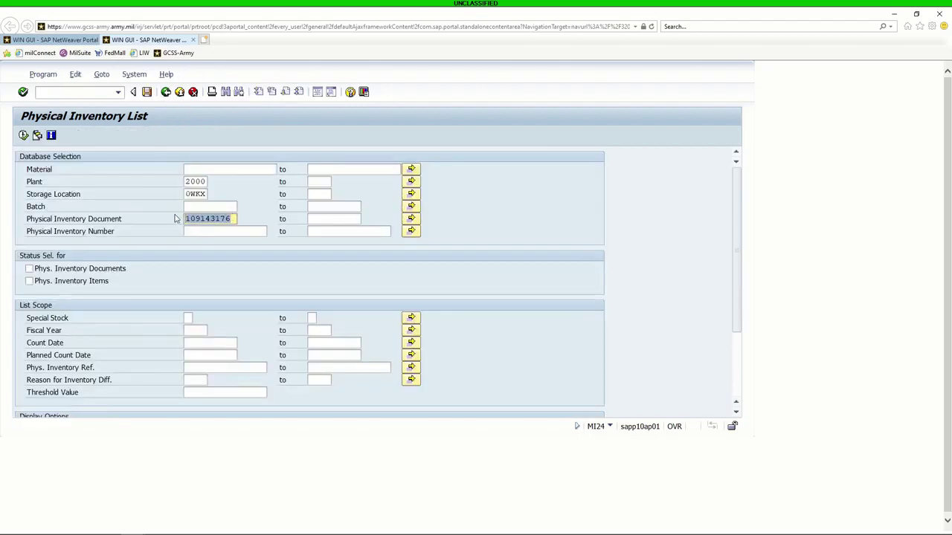
{"action": "key", "text": "Delete"}
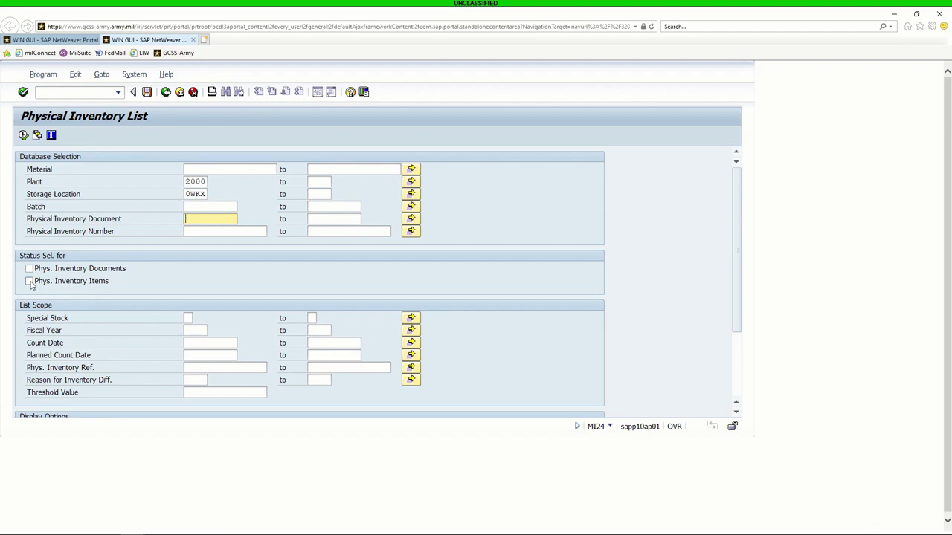
Step: Limit item status to Not yet counted, excluding Posted and counted, and run the list
{"action": "left_click", "coordinate": [29, 281]}
{"action": "left_click", "coordinate": [37, 135]}
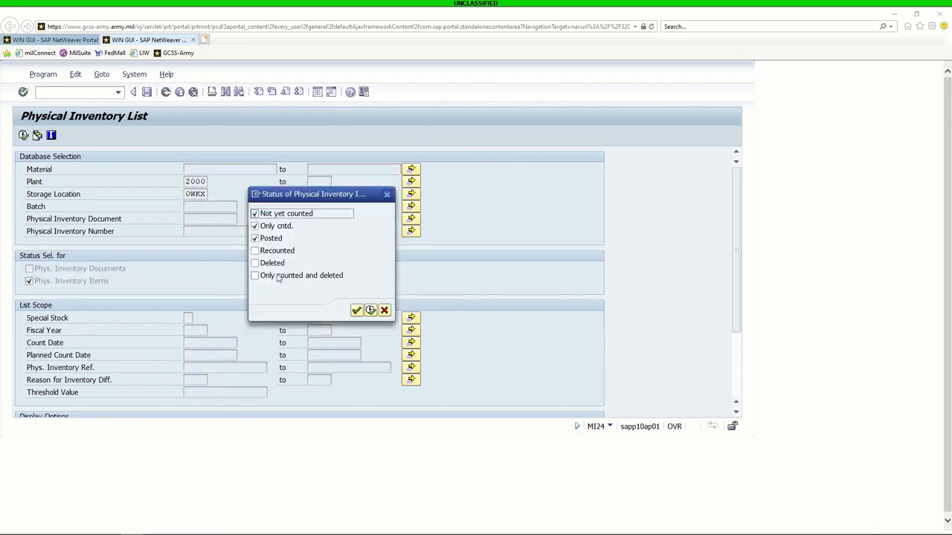
{"action": "left_click", "coordinate": [255, 238]}
{"action": "left_click", "coordinate": [255, 226]}
{"action": "left_click", "coordinate": [369, 310]}
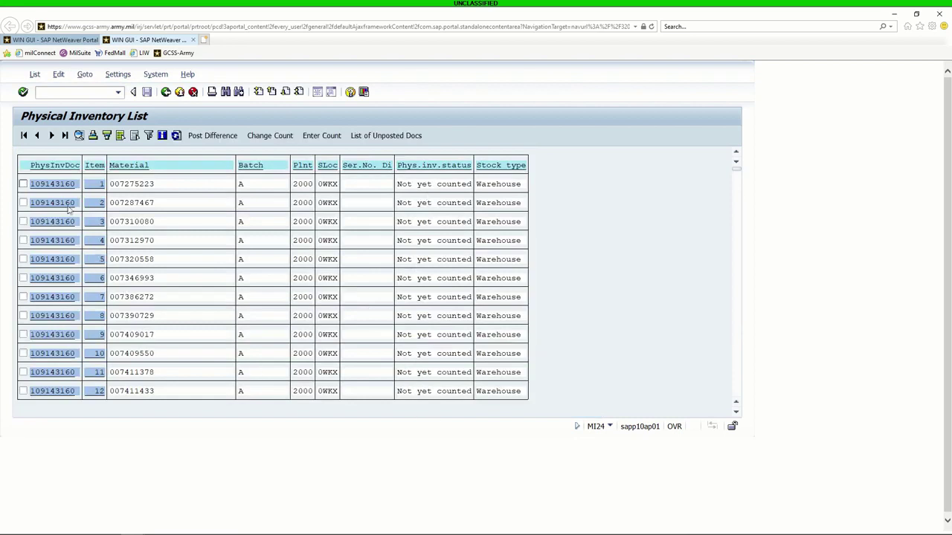
Step: Select all Not yet counted items and open document 109143160 in Change Document
{"action": "left_click", "coordinate": [120, 137]}
{"action": "left_click", "coordinate": [91, 75]}
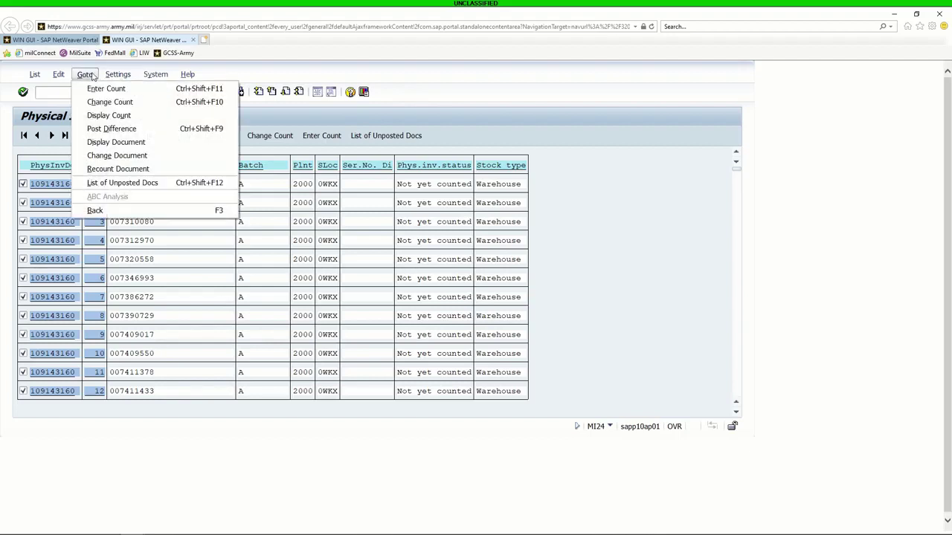
{"action": "left_click", "coordinate": [128, 155]}
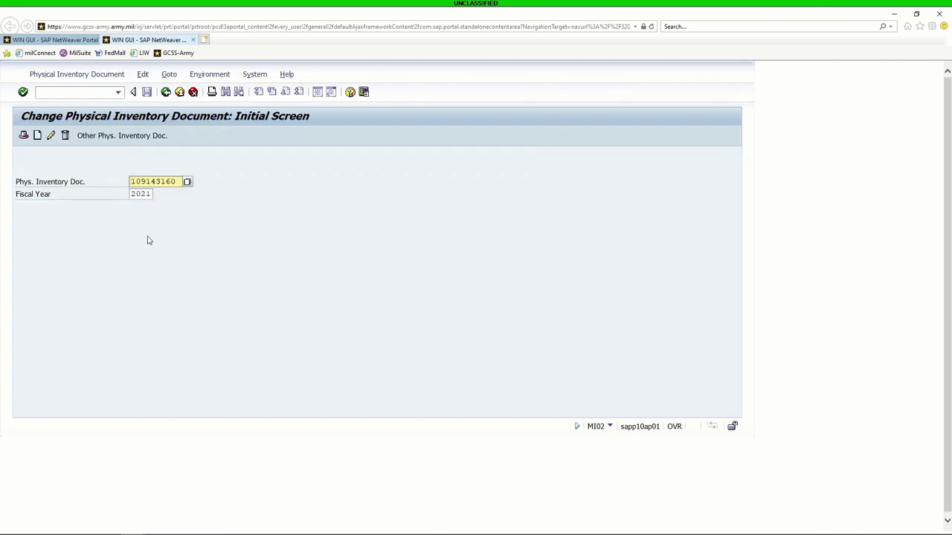
Step: Delete documents 109143160 and 109143161, confirming and acknowledging each deletion
{"action": "left_click", "coordinate": [65, 137]}
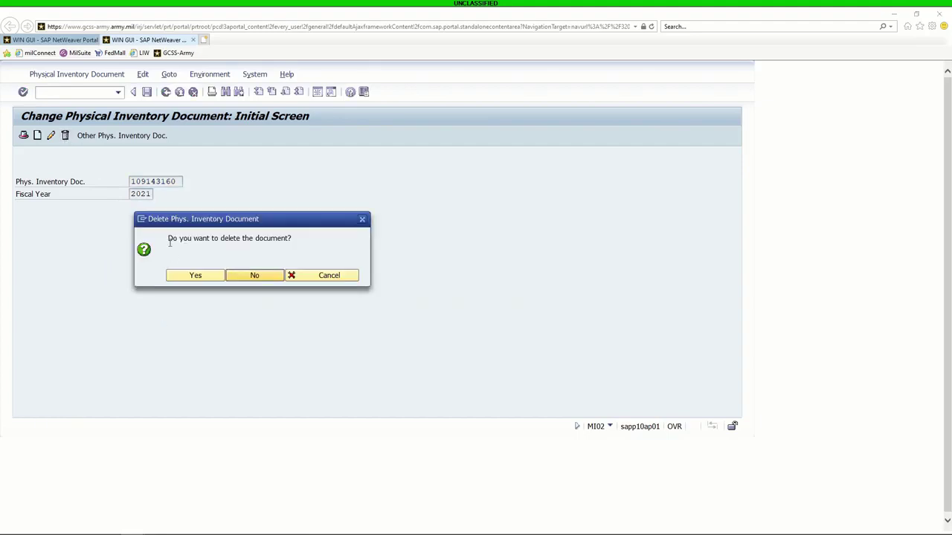
{"action": "left_click", "coordinate": [180, 278]}
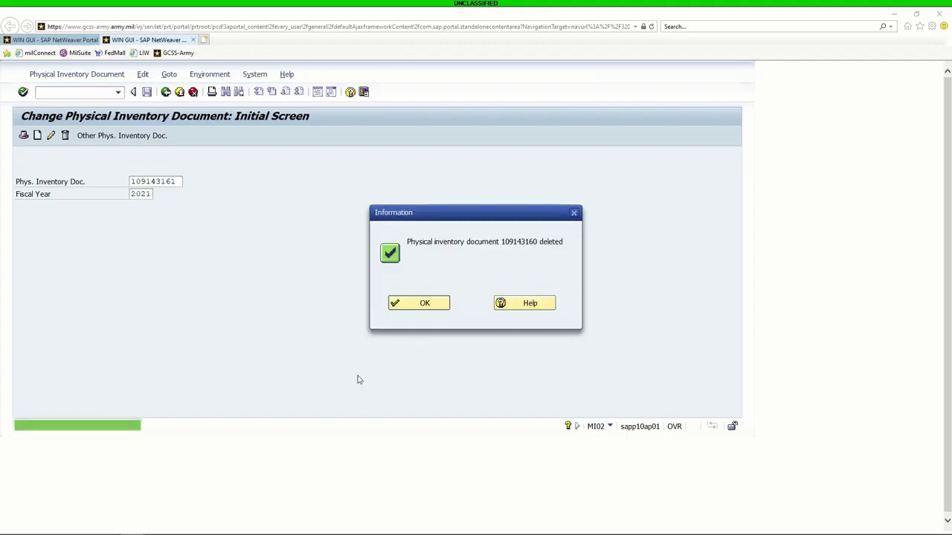
{"action": "left_click", "coordinate": [429, 305]}
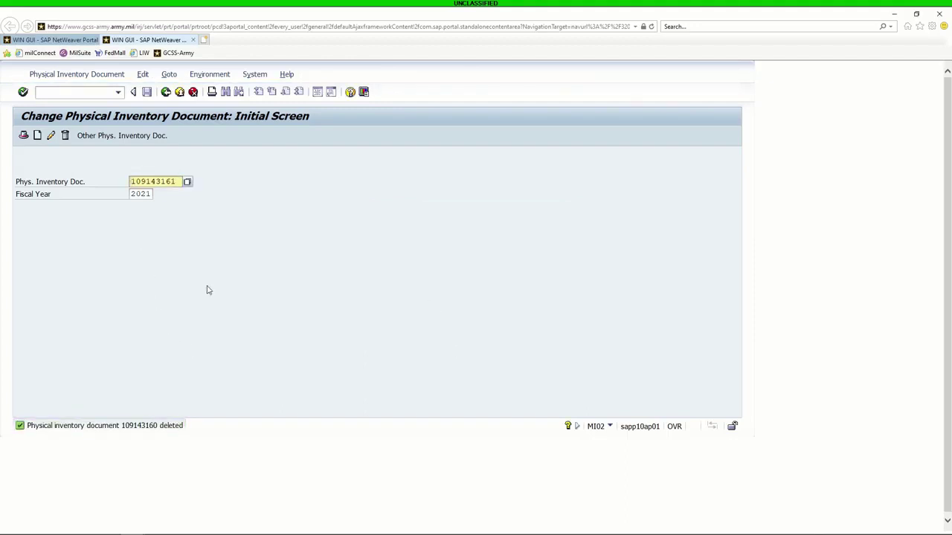
{"action": "left_click", "coordinate": [65, 136]}
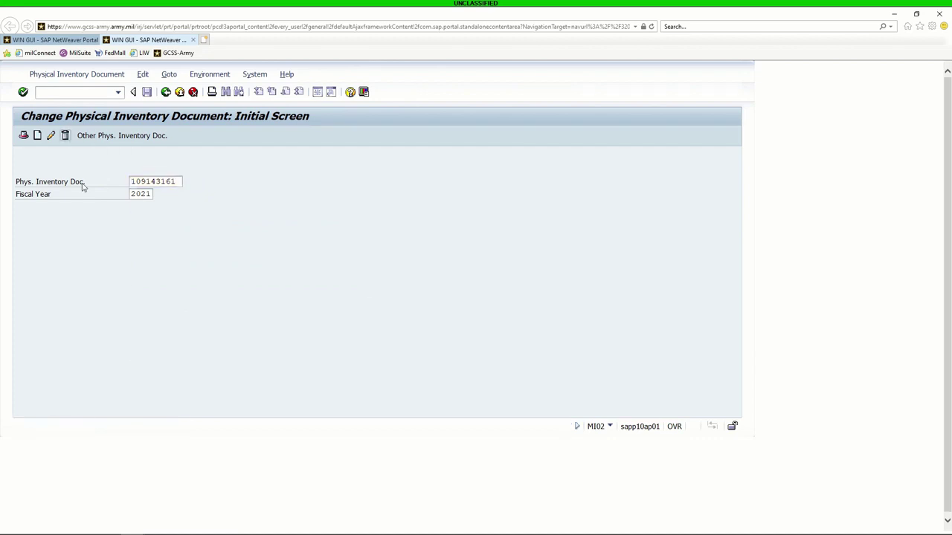
{"action": "left_click", "coordinate": [187, 278]}
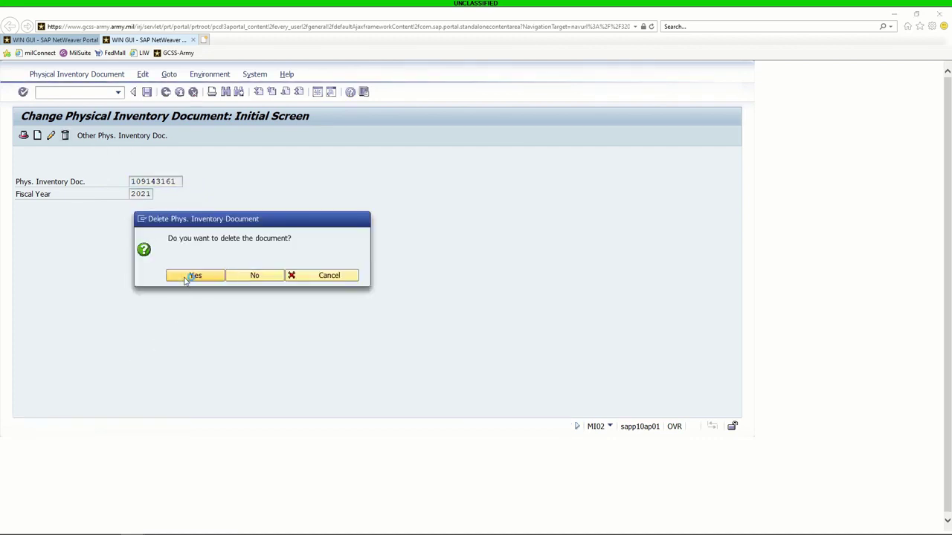
{"action": "left_click", "coordinate": [409, 307]}
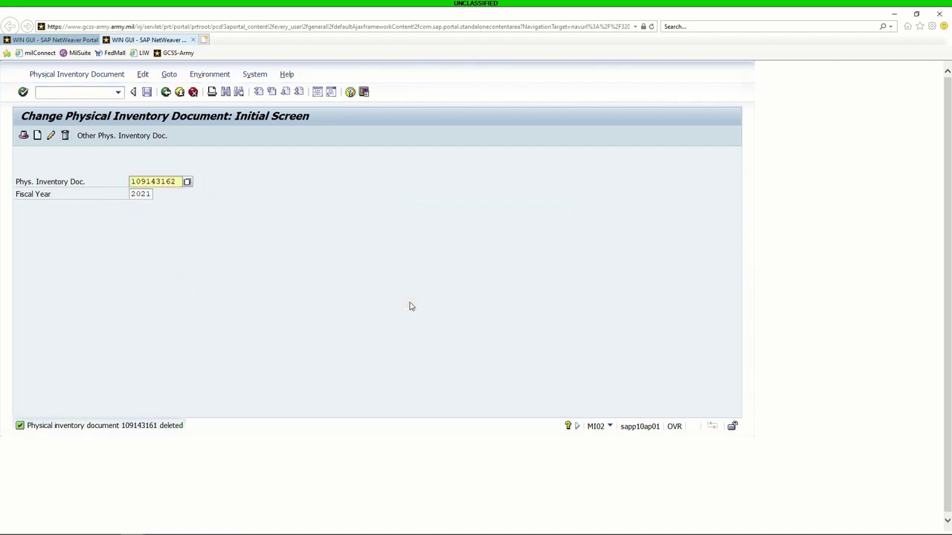
Step: Delete the subsequent proposed documents one after another in sequence
{"action": "left_click", "coordinate": [180, 92]}
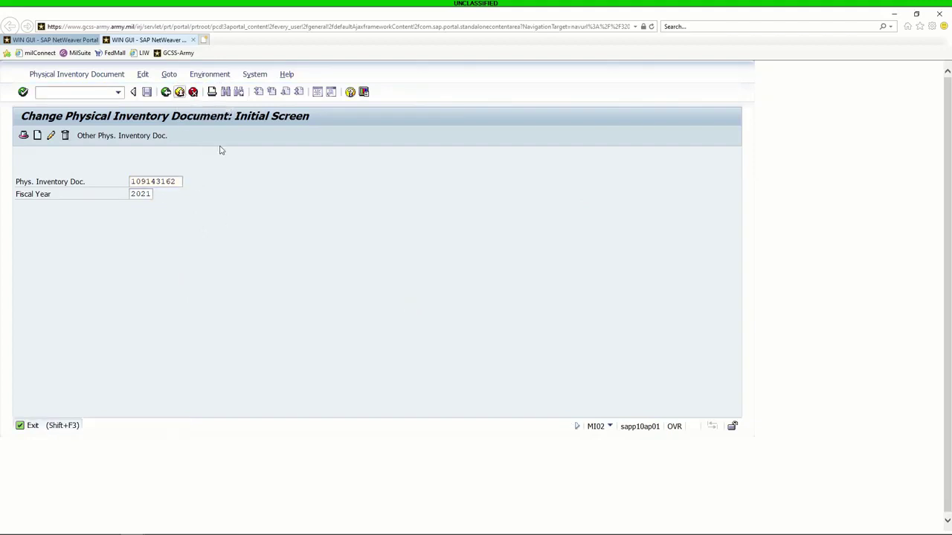
{"action": "left_click", "coordinate": [179, 92]}
{"action": "left_click", "coordinate": [179, 91]}
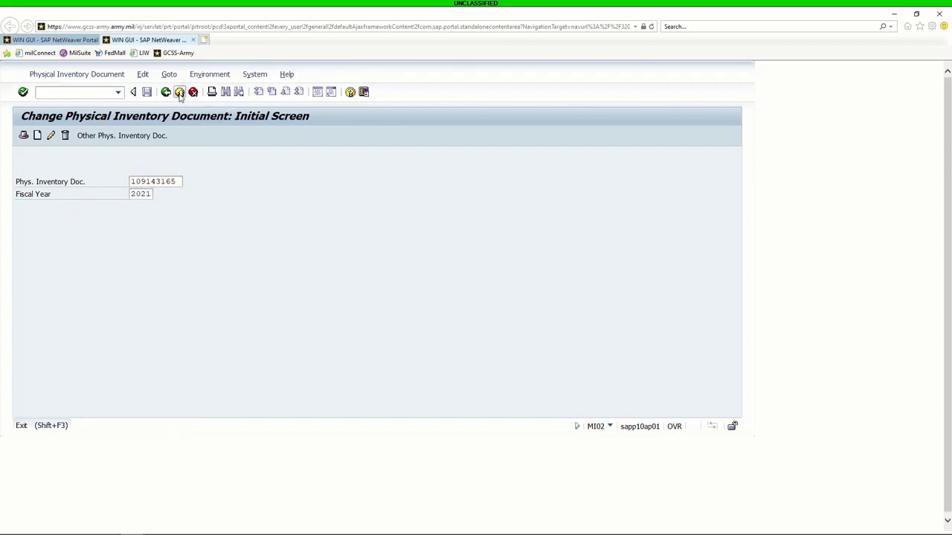
{"action": "left_click", "coordinate": [180, 92]}
{"action": "left_click", "coordinate": [179, 92]}
{"action": "left_click", "coordinate": [179, 92]}
{"action": "left_click", "coordinate": [179, 91]}
{"action": "left_click", "coordinate": [180, 91]}
{"action": "left_click", "coordinate": [179, 91]}
{"action": "left_click", "coordinate": [179, 91]}
{"action": "left_click", "coordinate": [180, 92]}
{"action": "left_click", "coordinate": [180, 92]}
{"action": "left_click", "coordinate": [179, 91]}
{"action": "left_click", "coordinate": [180, 91]}
Step: Back on the Physical Inventory List, page through to document 109143161's items and refresh
{"action": "left_click", "coordinate": [179, 91]}
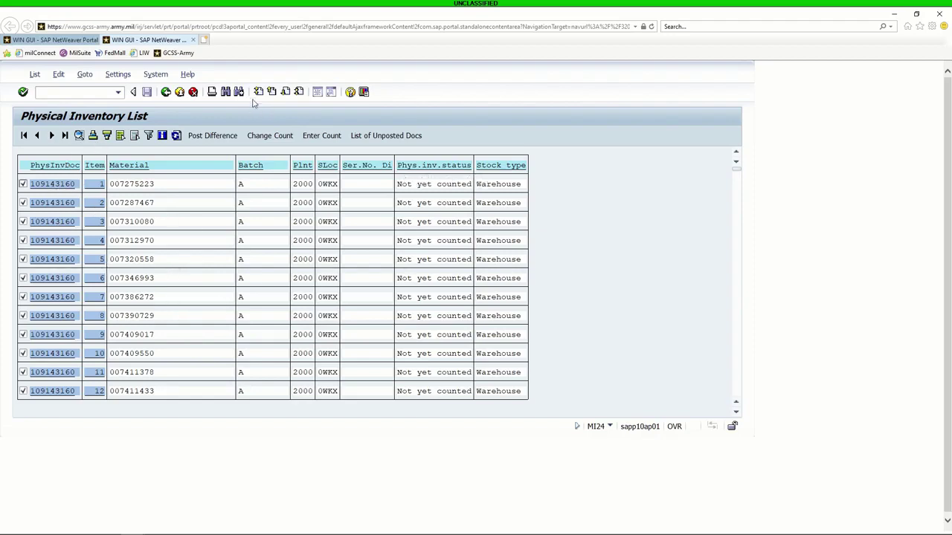
{"action": "left_click", "coordinate": [285, 92]}
{"action": "left_click", "coordinate": [286, 92]}
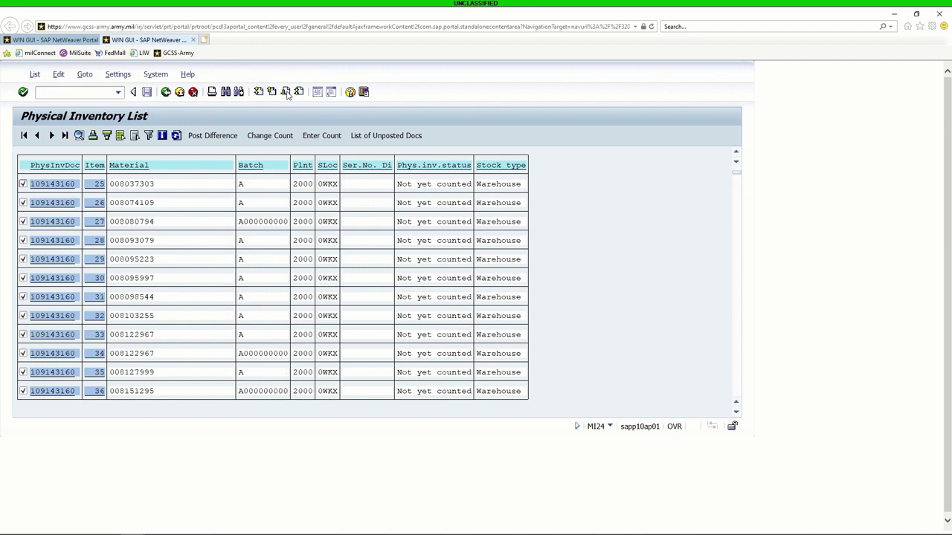
{"action": "left_click", "coordinate": [286, 92]}
{"action": "left_click", "coordinate": [286, 92]}
{"action": "left_click", "coordinate": [286, 92]}
{"action": "left_click", "coordinate": [285, 92]}
{"action": "left_click", "coordinate": [285, 93]}
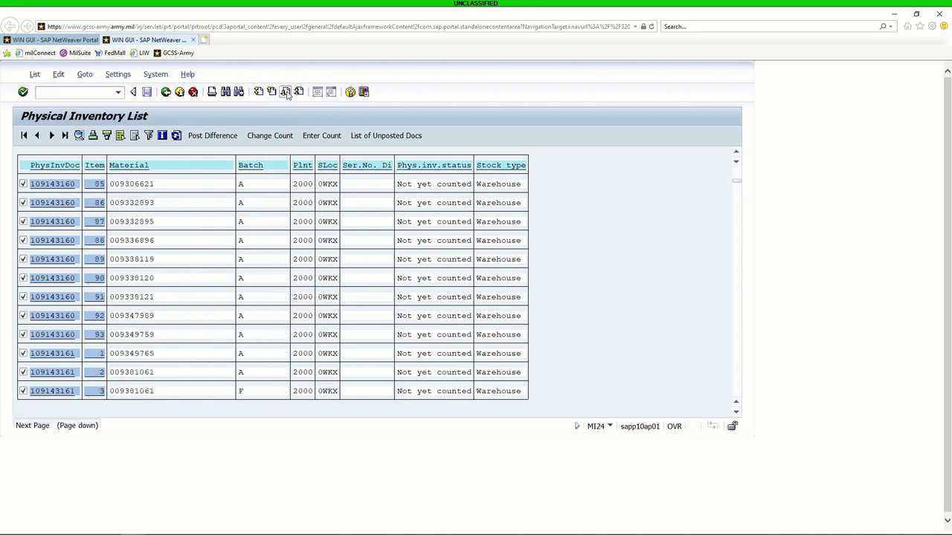
{"action": "left_click", "coordinate": [286, 92]}
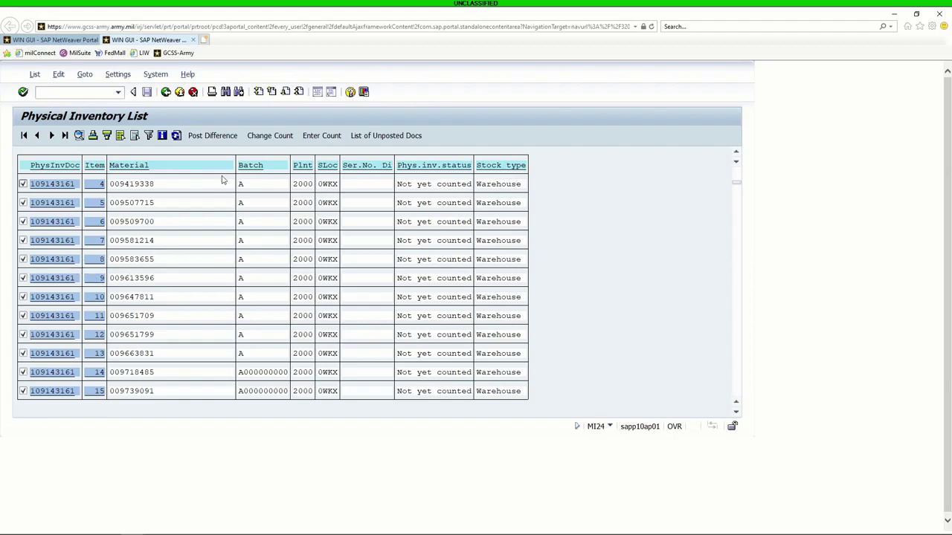
{"action": "left_click", "coordinate": [177, 135]}
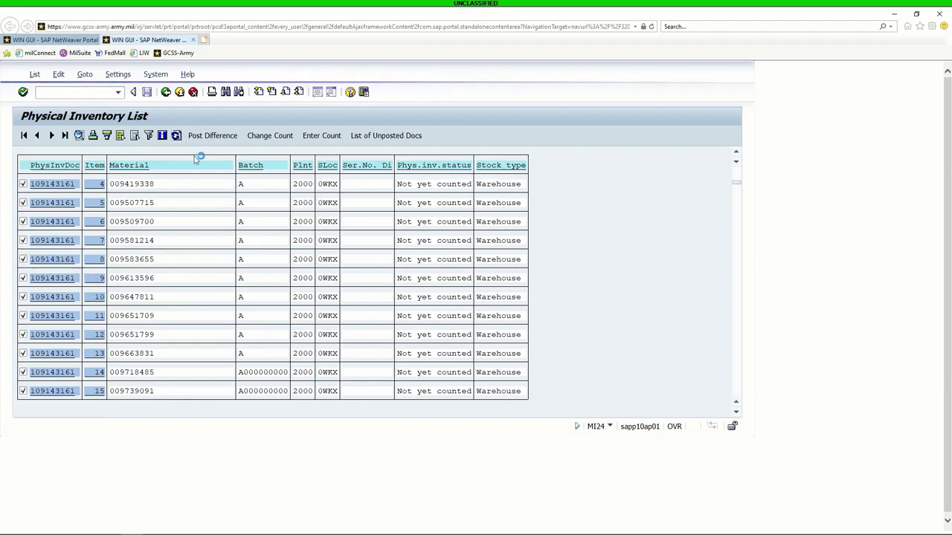